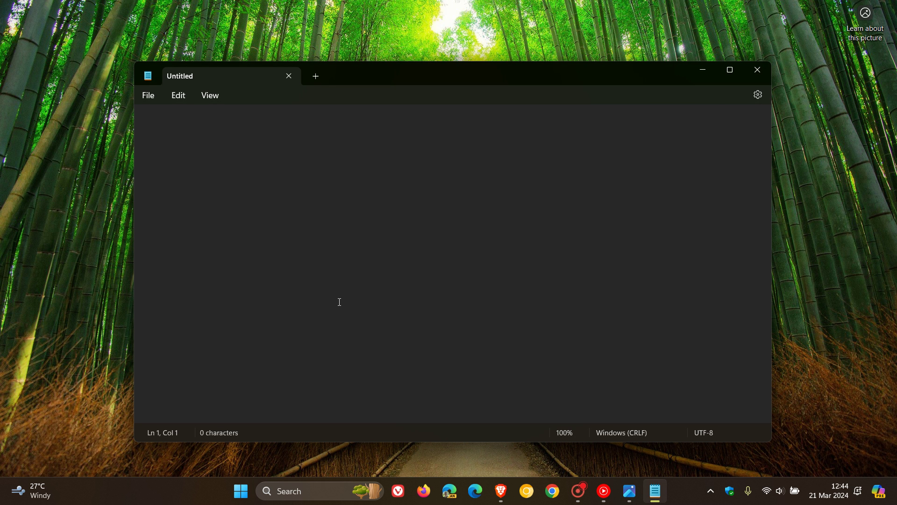
text(aaaaaaaaaaaaaaa)
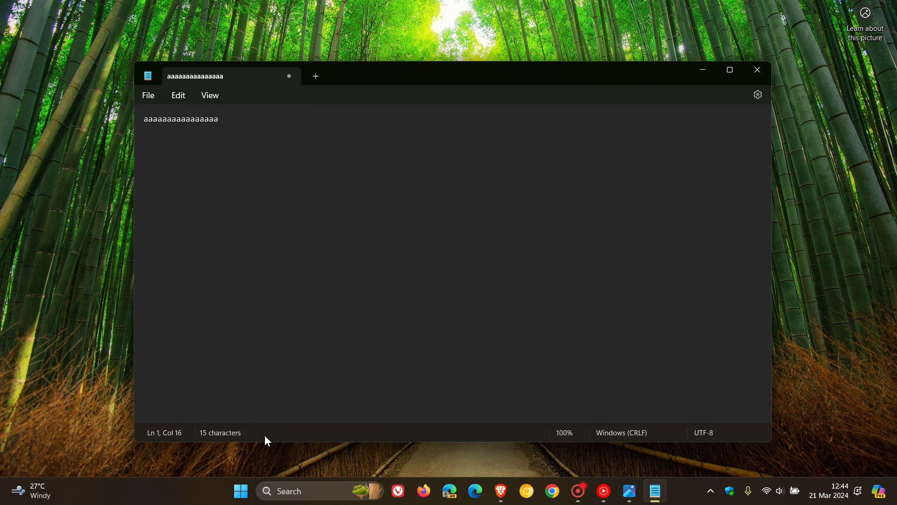
text(aaaaaaaaaaaaaaaaaaaaaaaaaaaaaaaaaaaaaaaaaaaa)
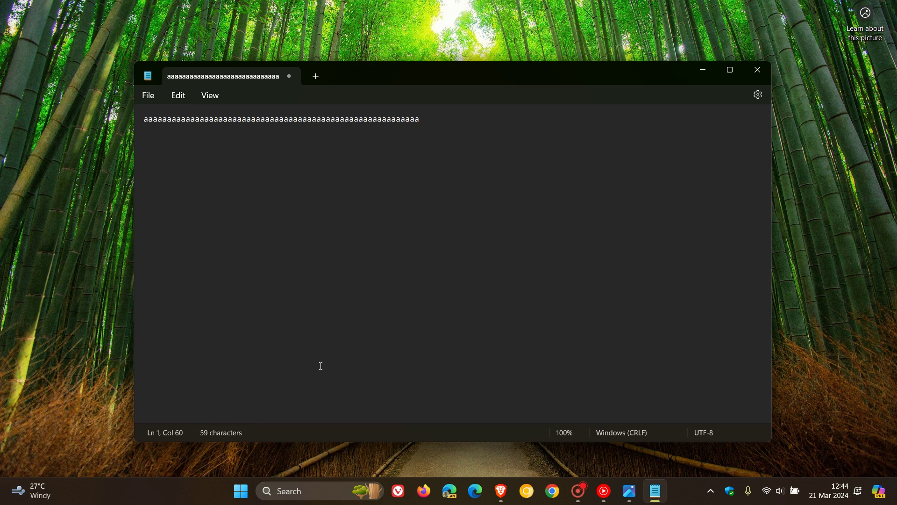